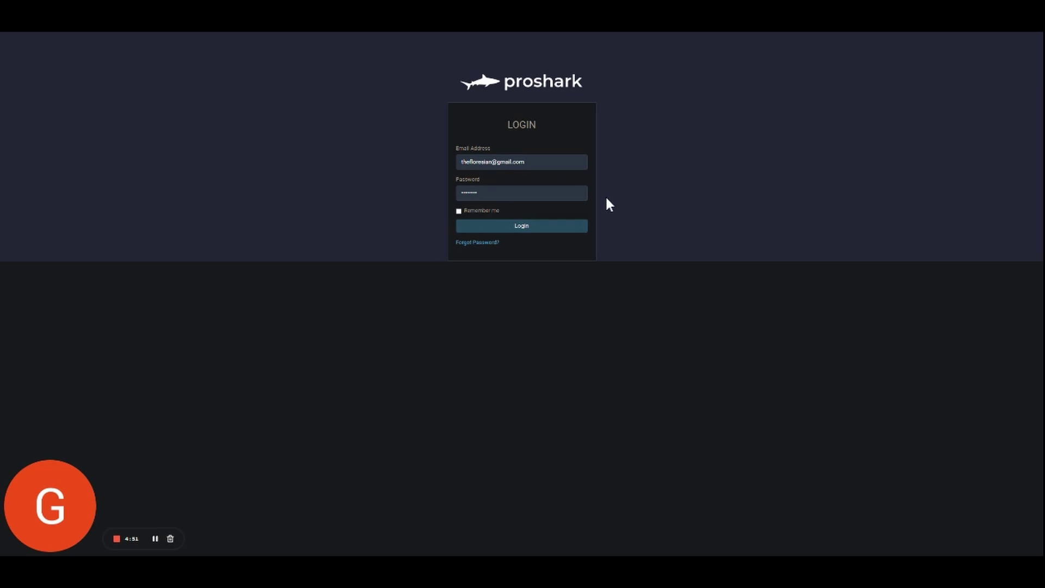
- Submit the pre-filled login credentials through the Login button
key("Tab")
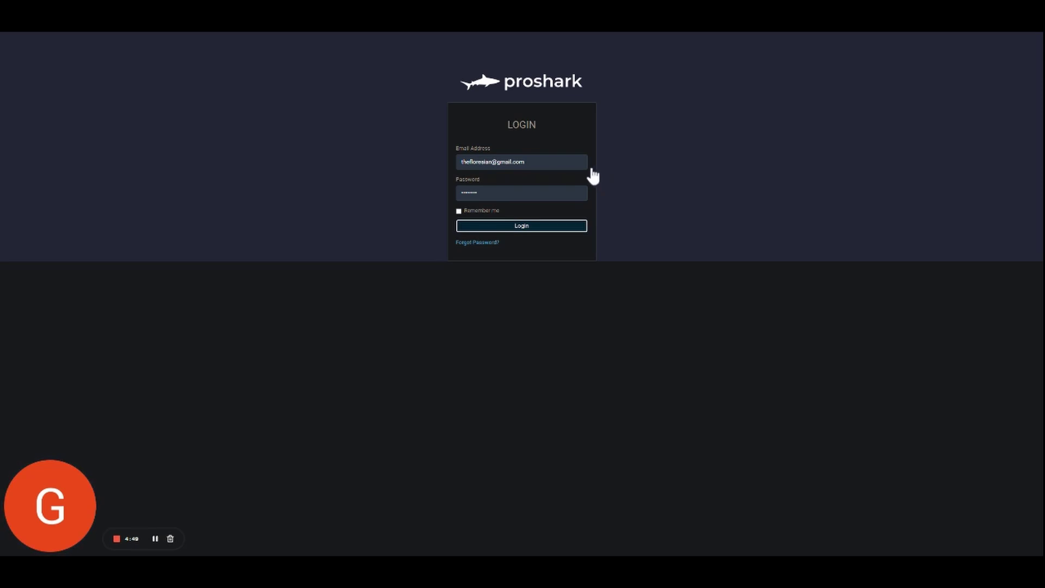
key("Return")
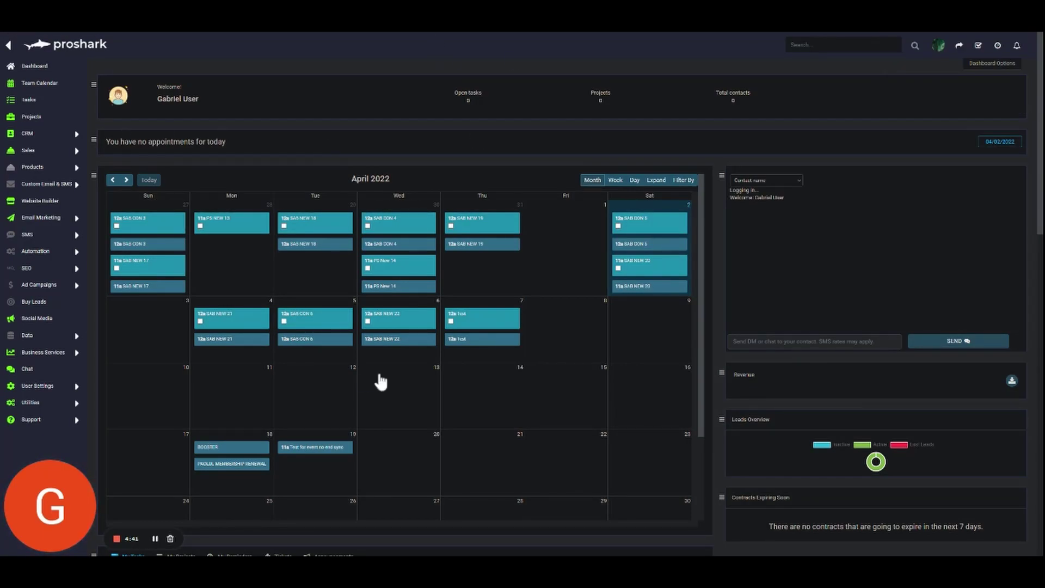
- Select the welcome greeting name and the no-appointments-today message on the dashboard
scroll(376, 359, "down", 2)
scroll(703, 467, "up", 2)
triple_click(177, 99)
left_click_drag(147, 142, 225, 141)
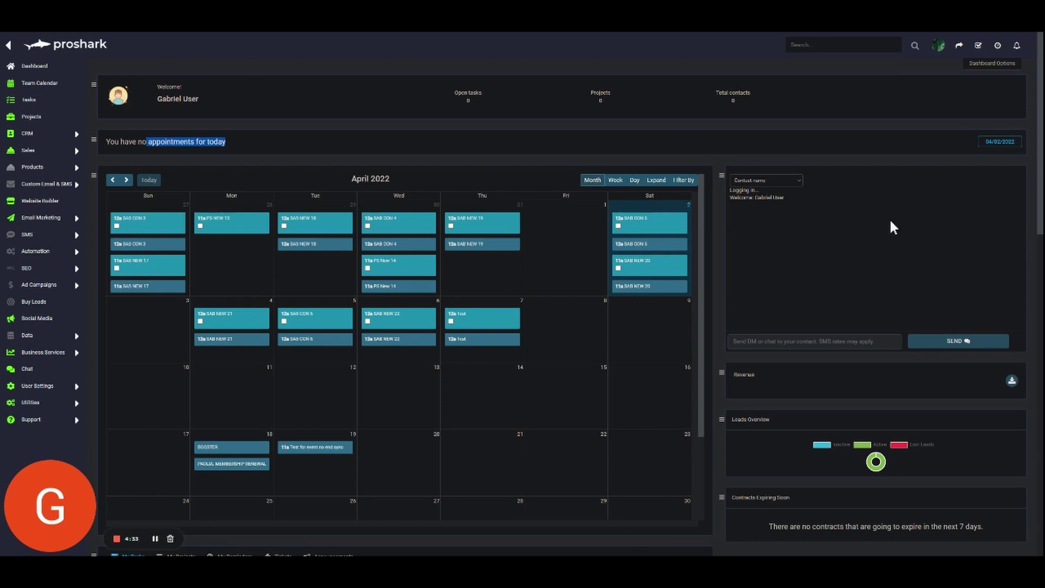
- Scroll up and down through the rest of the dashboard
scroll(523, 294, "down", 3)
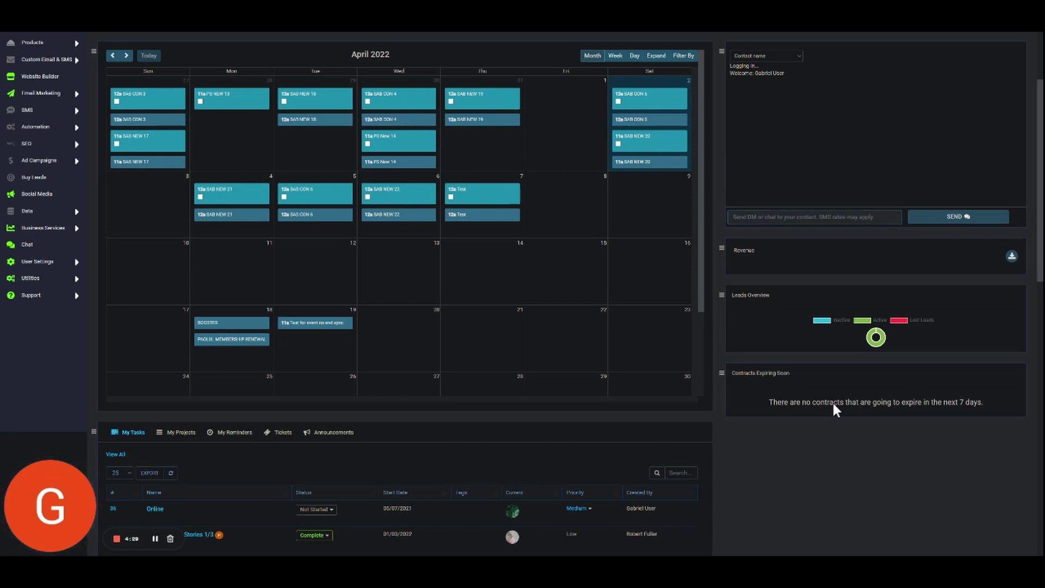
scroll(904, 394, "down", 4)
scroll(926, 548, "up", 6)
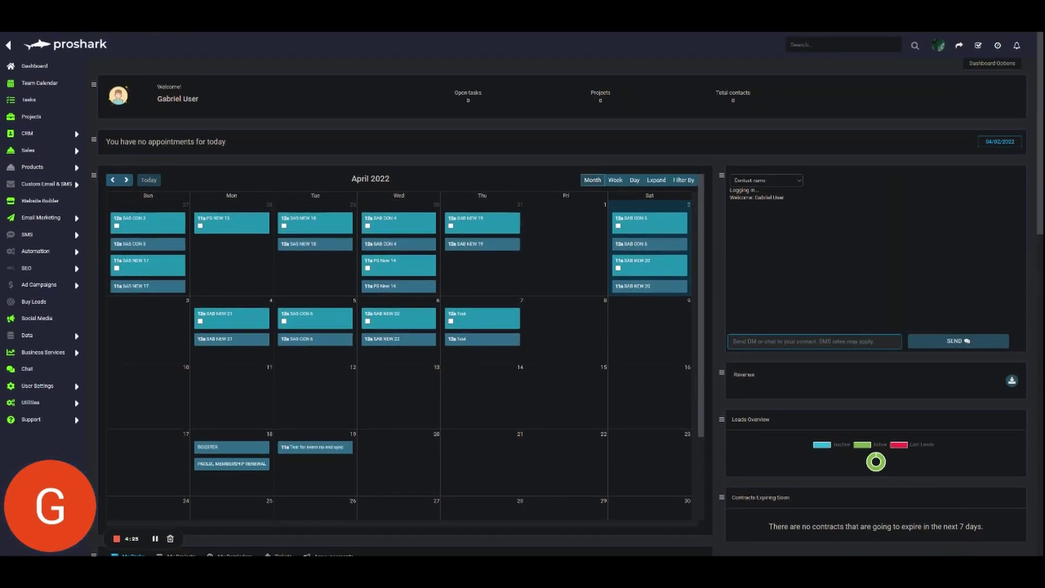
scroll(524, 452, "down", 4)
scroll(524, 452, "down", 6)
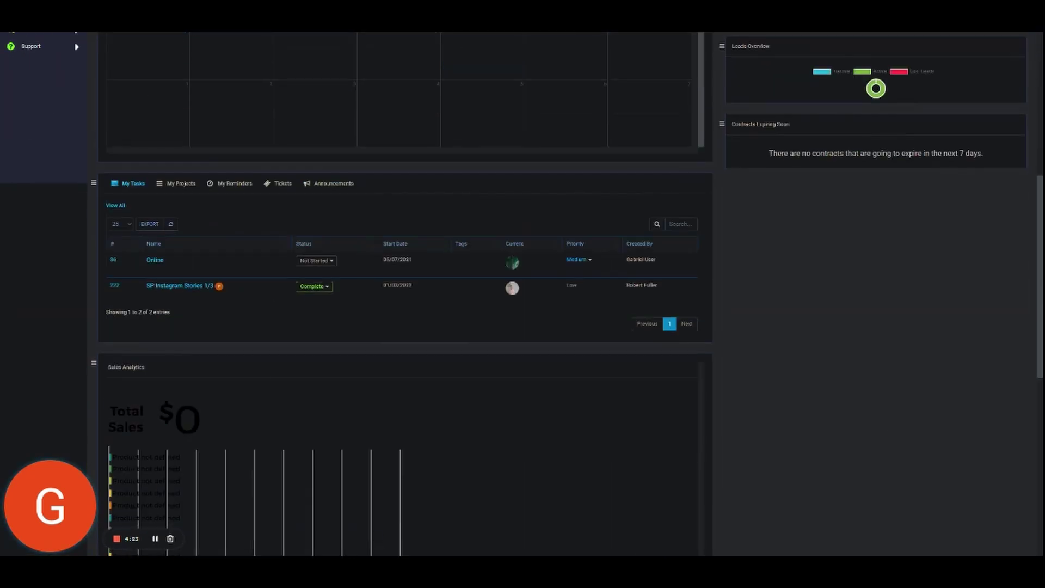
scroll(405, 264, "up", 5)
scroll(405, 264, "up", 4)
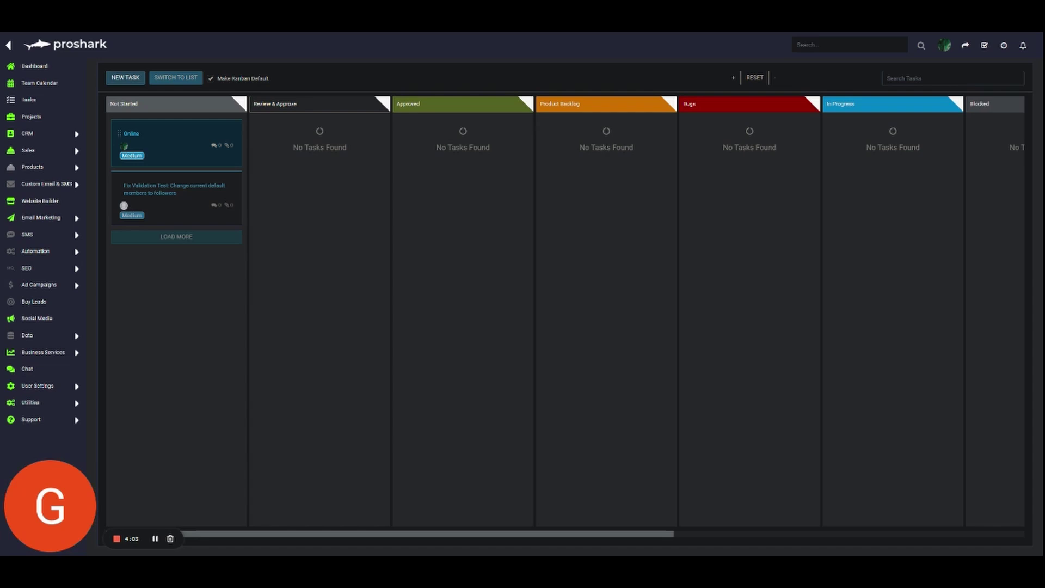
- Scroll the Tasks kanban board sideways across its status columns
scroll(565, 310, "right", 1)
scroll(565, 310, "left", 1)
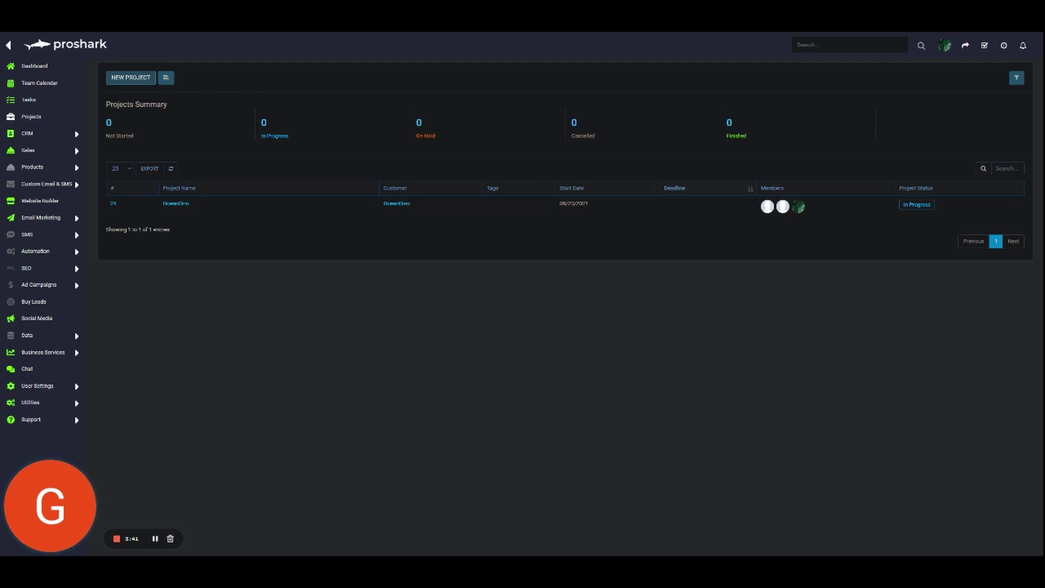
- Expand the CRM sidebar section and open its Todo list
left_click(28, 133)
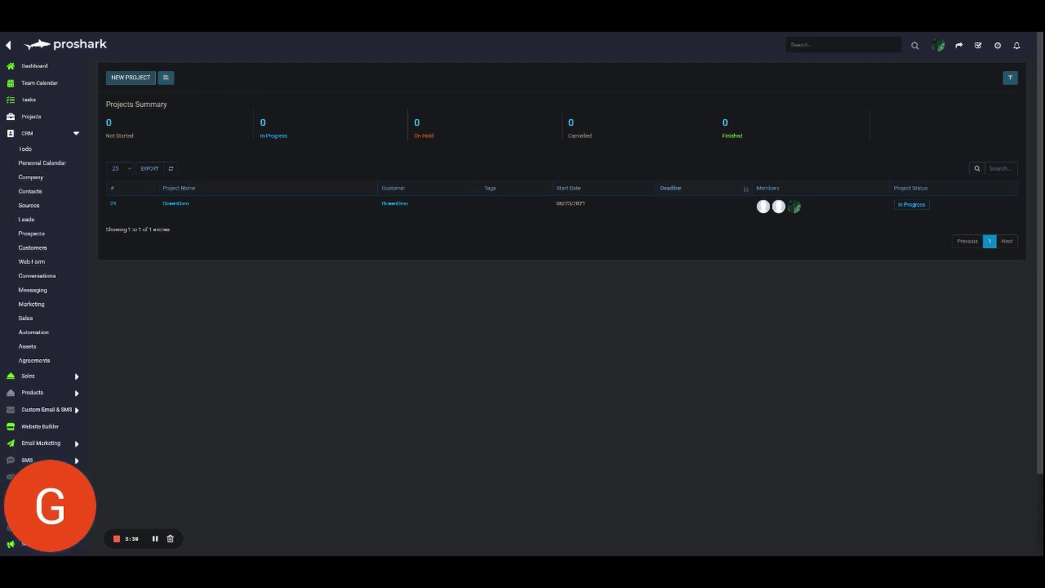
left_click(25, 149)
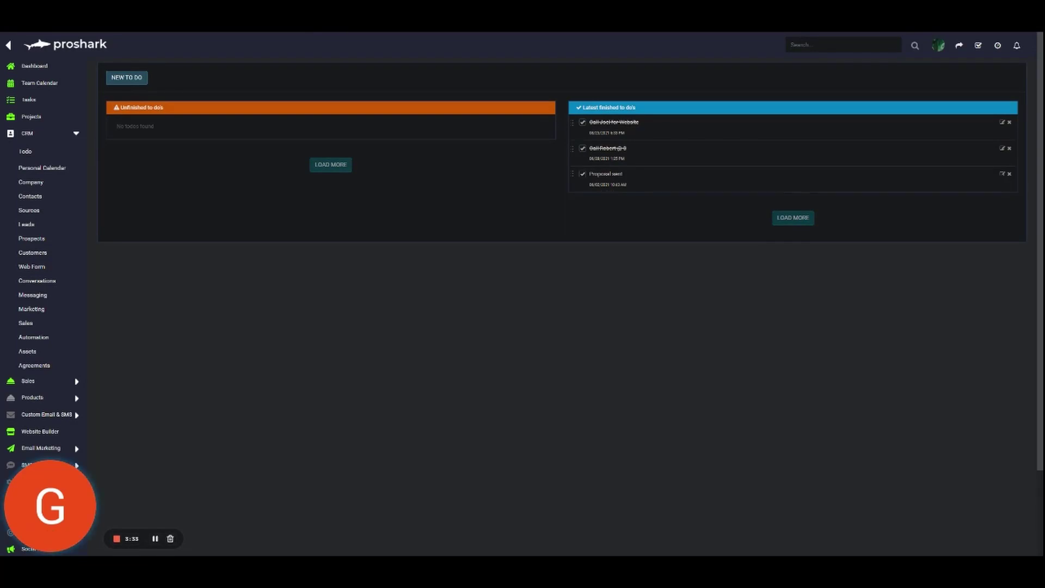
- Open the CRM Personal Calendar and scroll through the April 2022 view
left_click(42, 166)
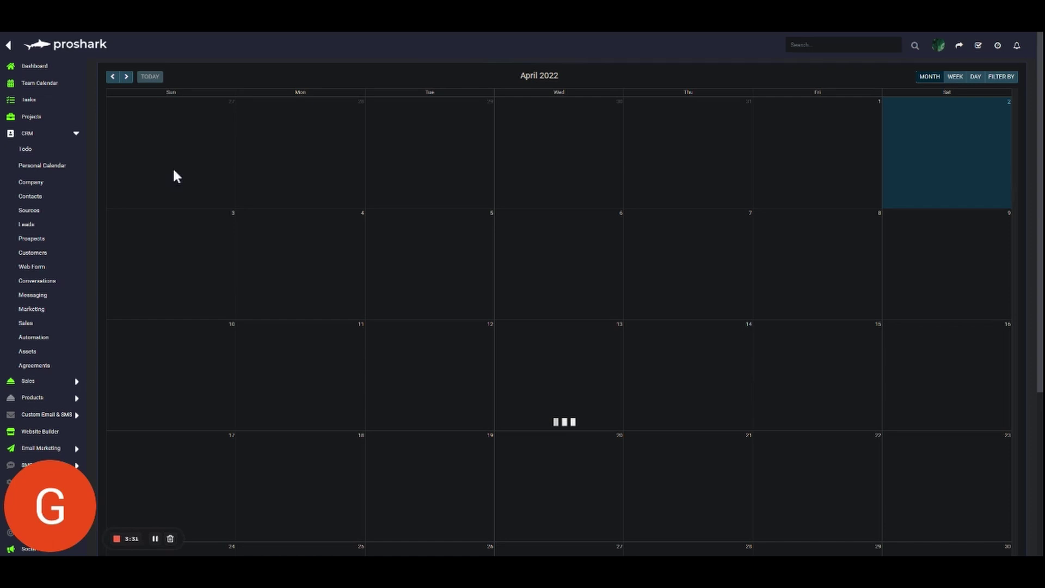
scroll(261, 226, "down", 5)
scroll(261, 226, "up", 5)
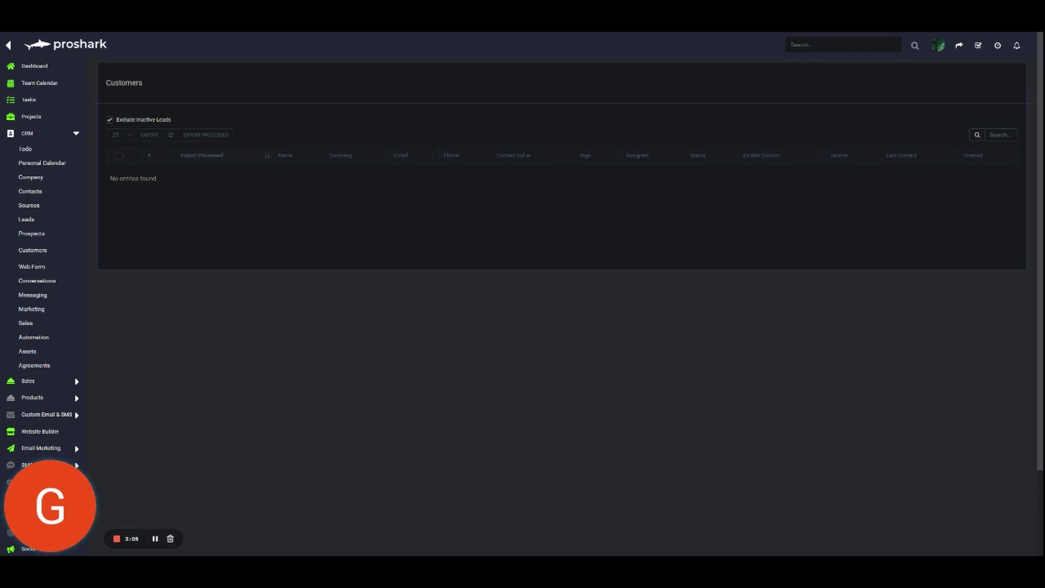
- Open the CRM Company list
left_click(31, 177)
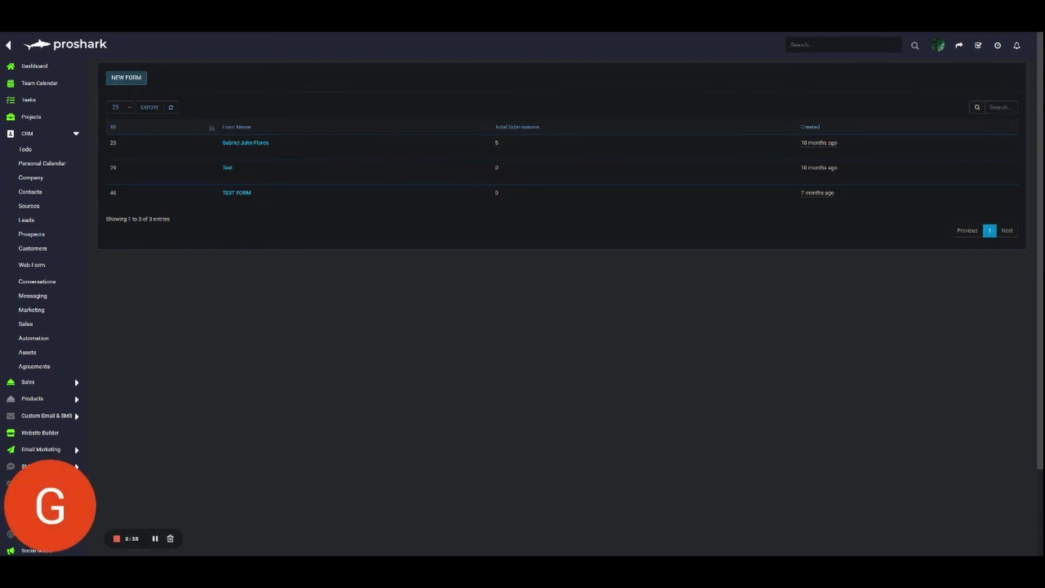
- Scroll the sidebar and expand the Sales section to reach Appointments
scroll(561, 294, "down", 2)
left_click(28, 298)
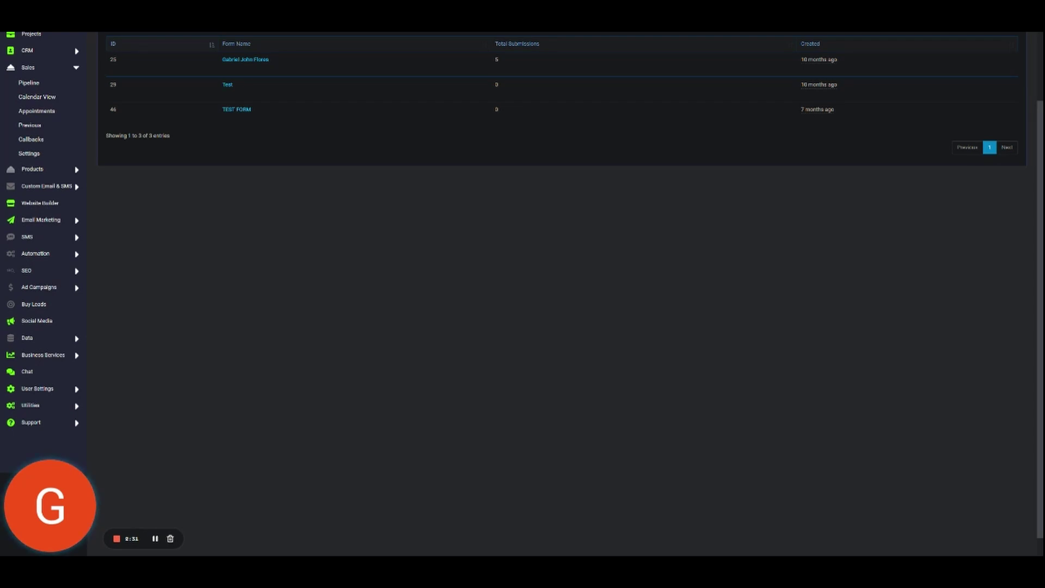
mouse_move(236, 111)
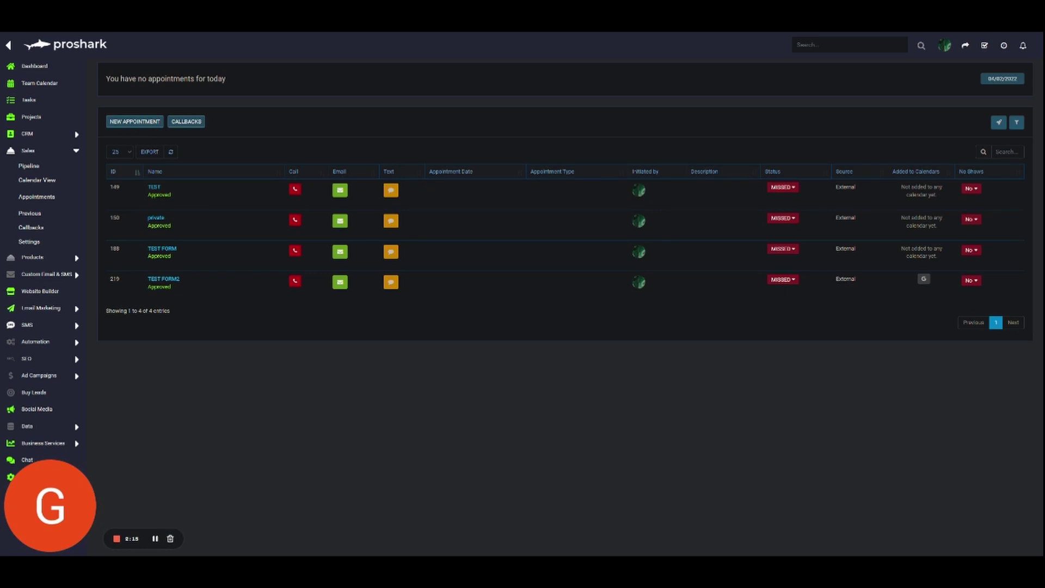
- Expand Business Services and User Settings in the sidebar and scroll through their options
left_click_drag(50, 506, 150, 500)
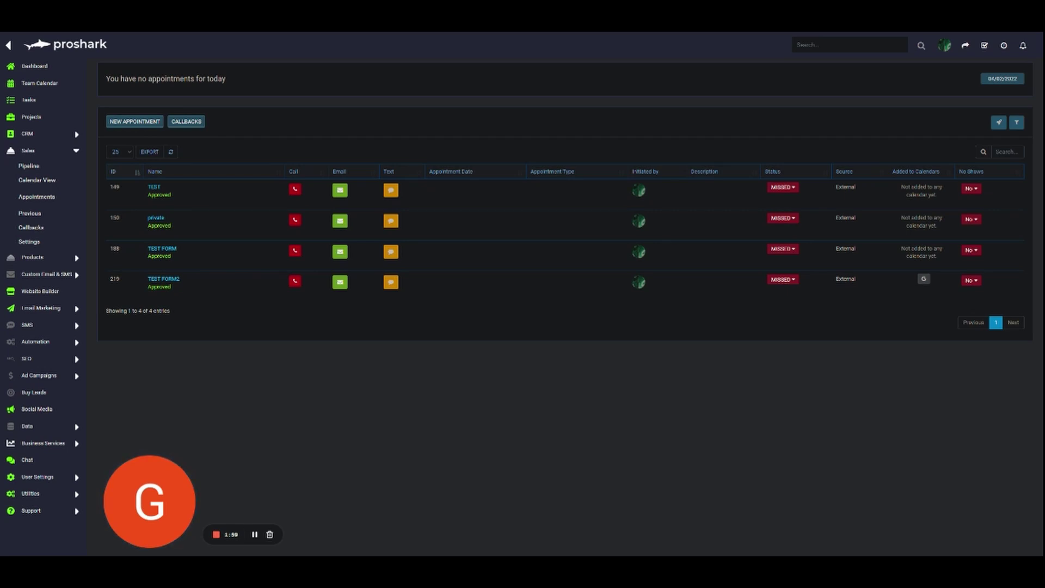
left_click(43, 443)
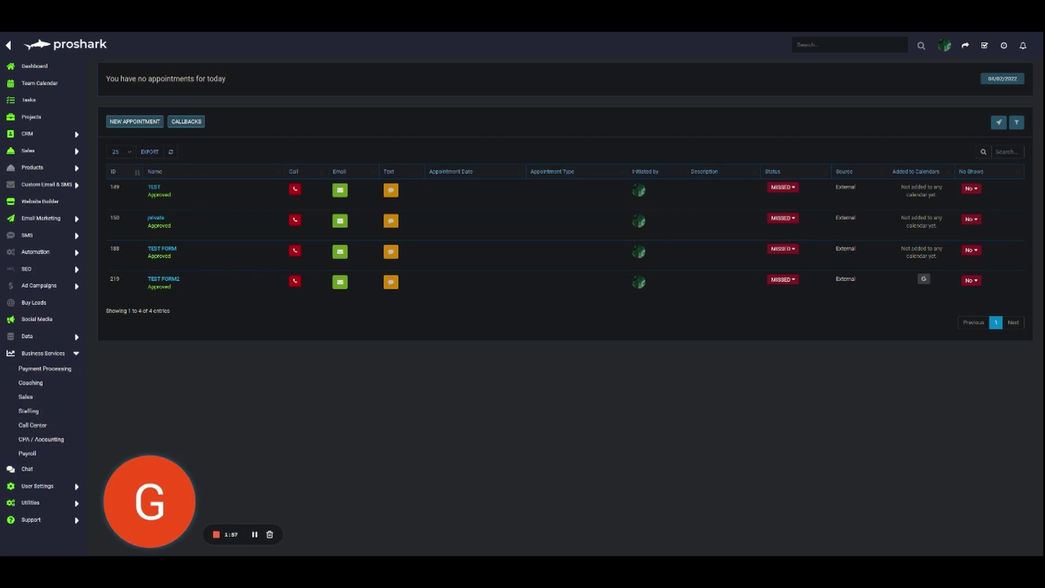
left_click(37, 485)
scroll(522, 294, "down", 2)
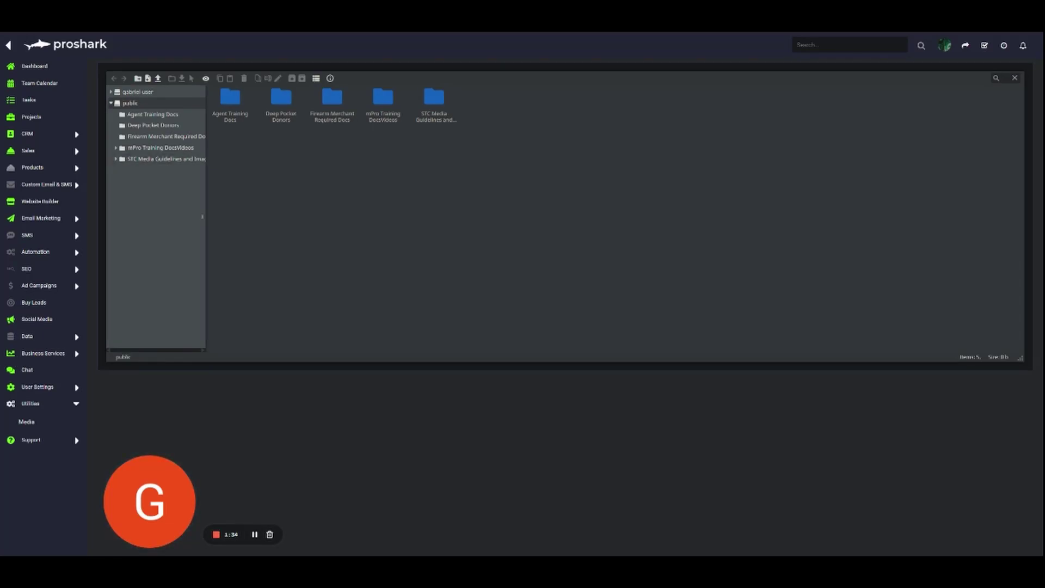
- Collapse the 'public' folder's subfolders in the Media folder tree
left_click(111, 103)
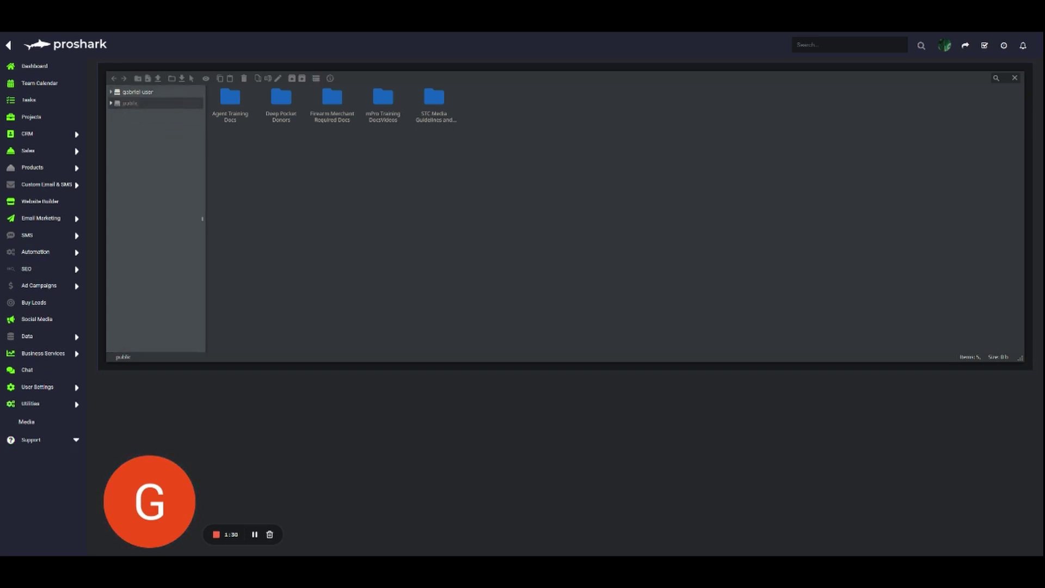
- Expand the Support sidebar menu to list Tickets, Knowledgebase, Support Chat and Video Tutorials
left_click(31, 440)
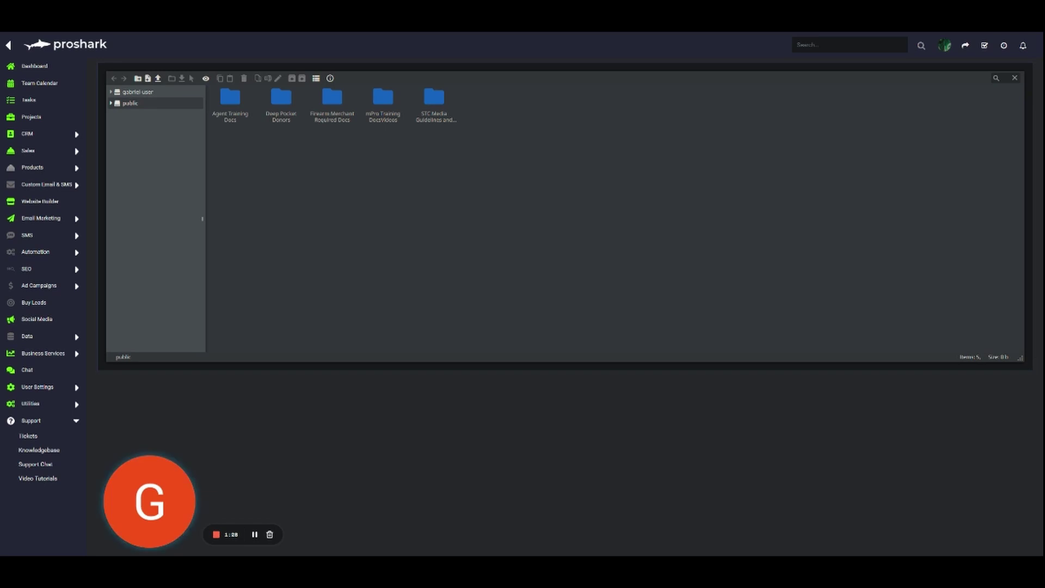